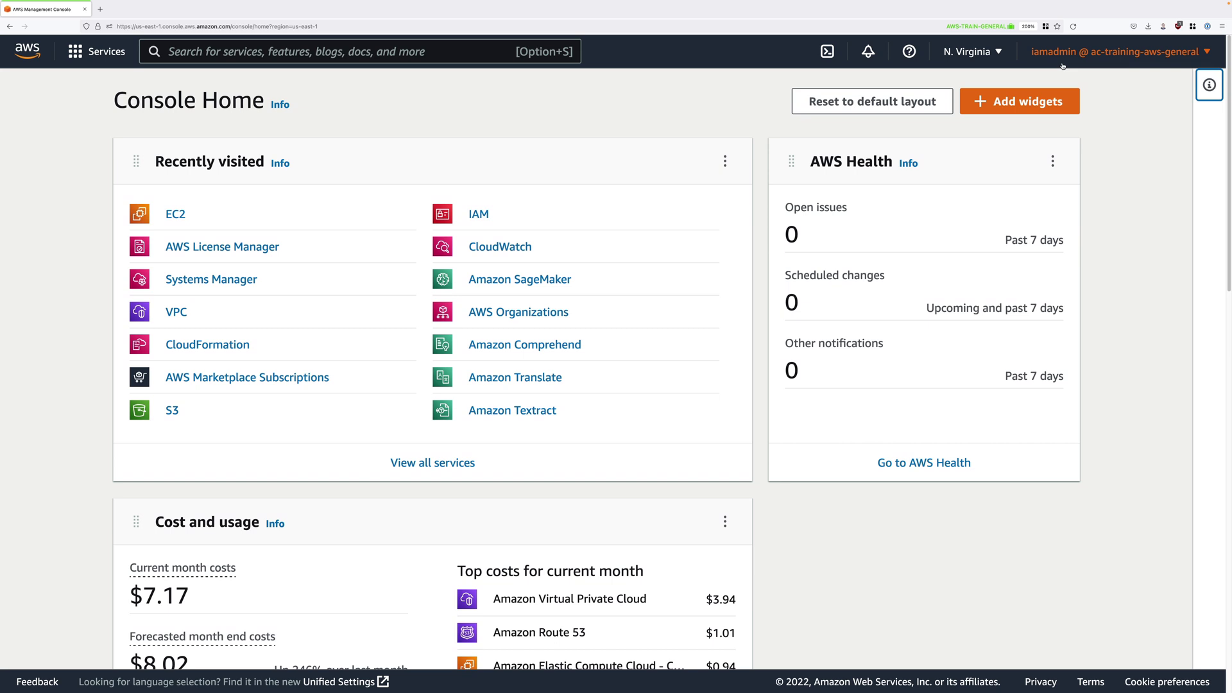
# - Keep the N. Virginia region and mark EC2 as a favourite service
pyautogui.click(968, 52)
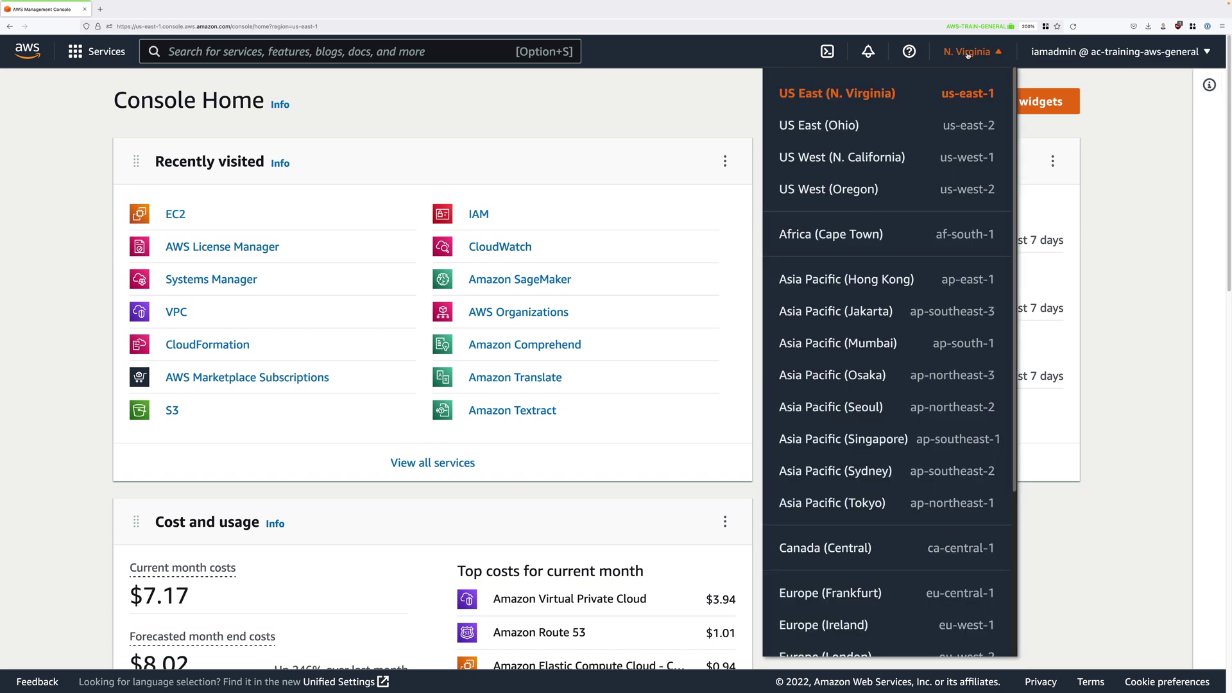
pyautogui.click(969, 54)
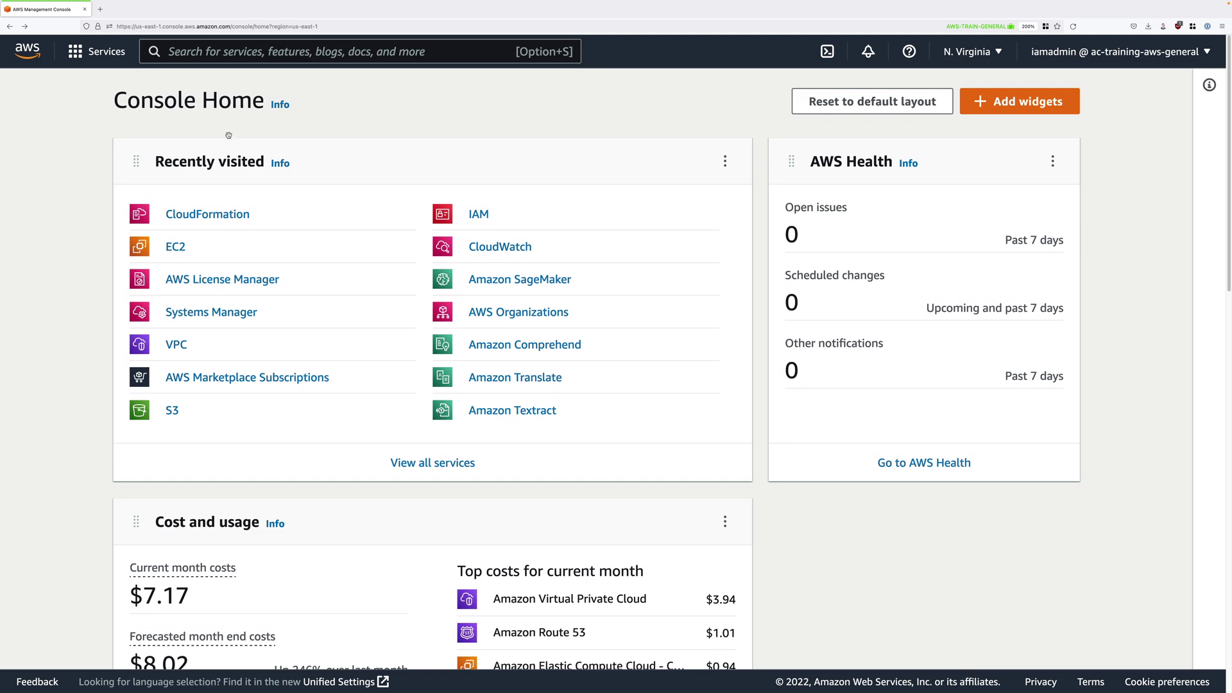
pyautogui.click(97, 51)
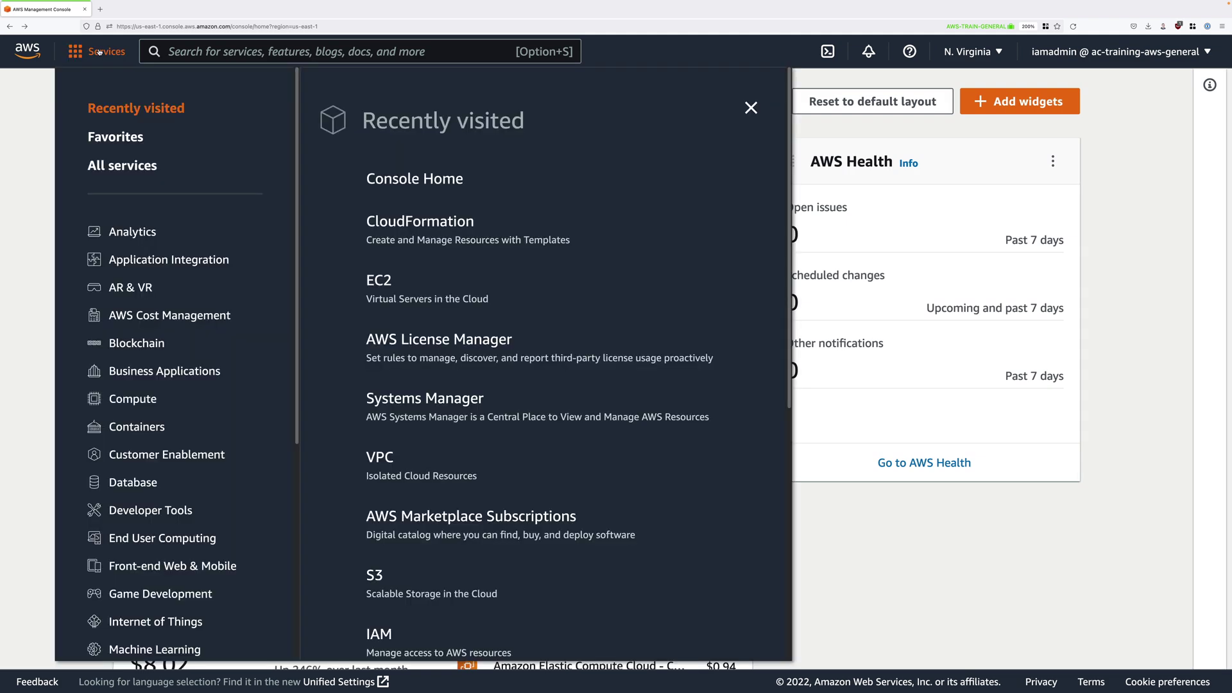
pyautogui.click(289, 51)
pyautogui.write('ec2')
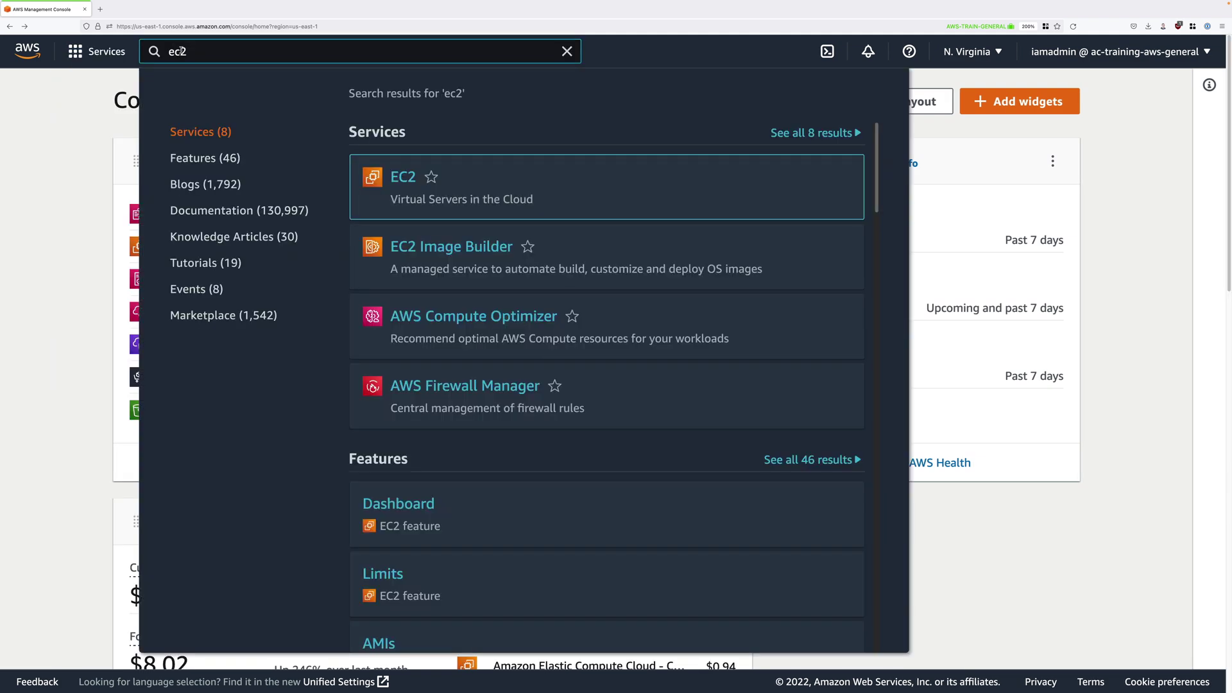
pyautogui.moveTo(607, 186)
pyautogui.click(431, 177)
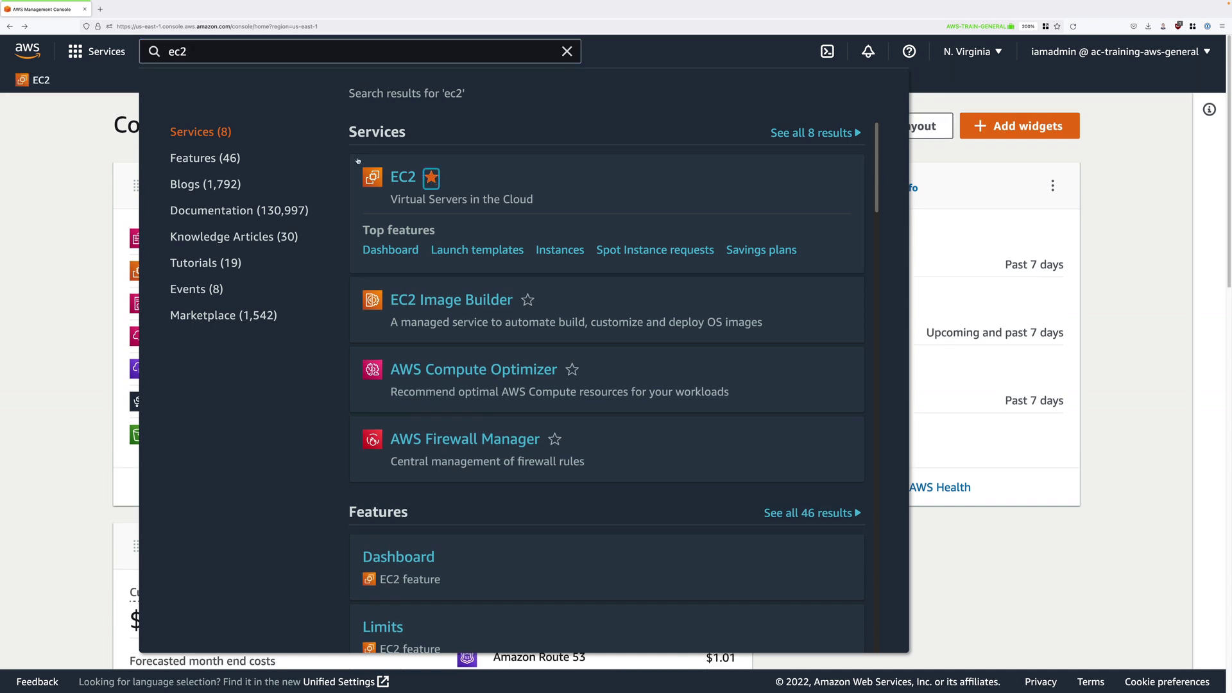
# - Mark VPC and CloudFormation as favourites, then dismiss the search results
pyautogui.click(208, 51)
pyautogui.hotkey('ctrl', 'a')
pyautogui.write('vpc')
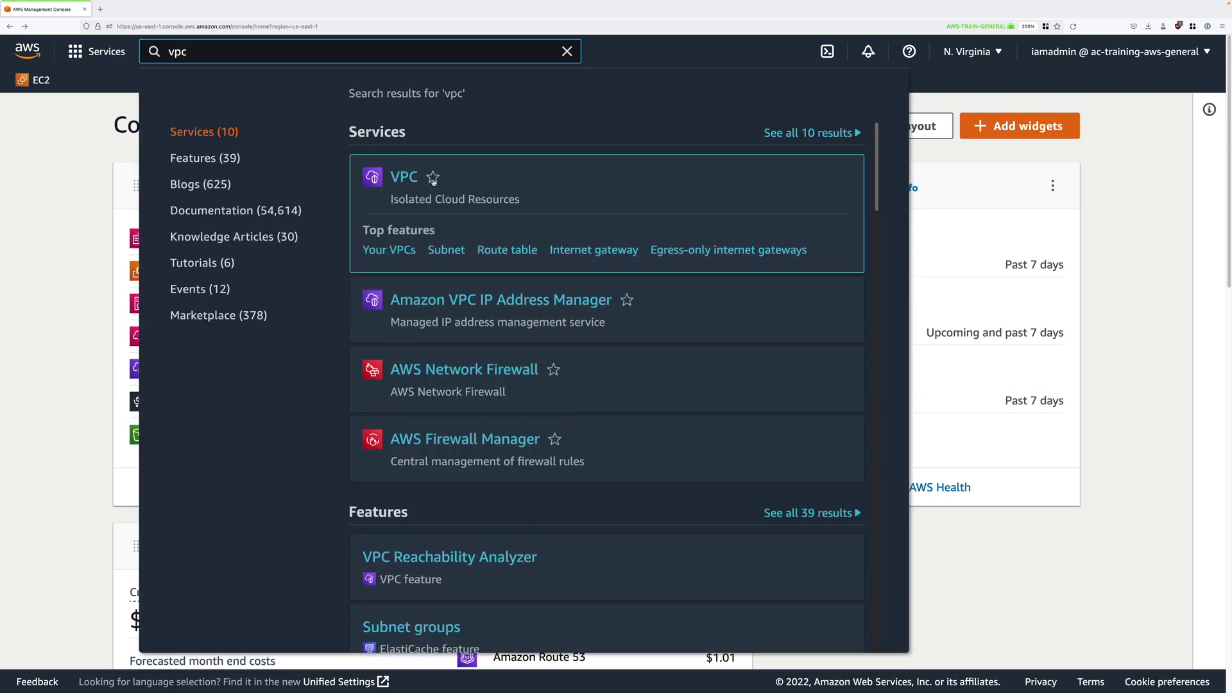
pyautogui.click(433, 178)
pyautogui.click(208, 52)
pyautogui.hotkey('ctrl', 'a')
pyautogui.write('cloudform')
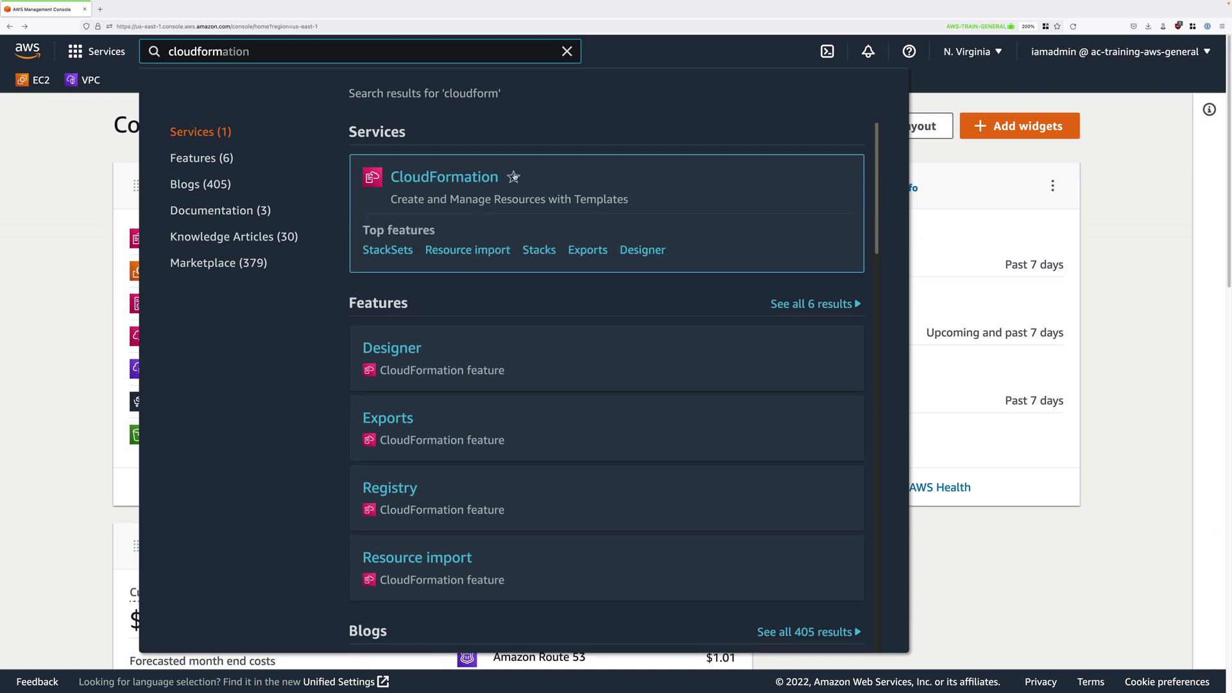
pyautogui.click(513, 177)
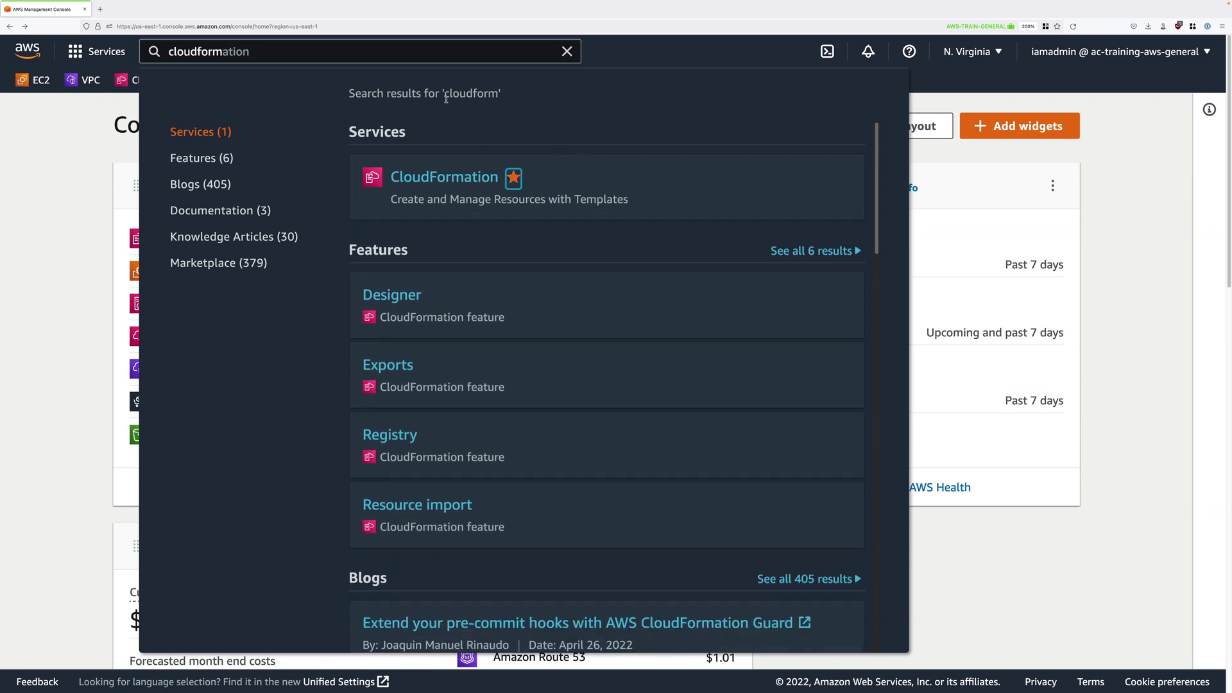
pyautogui.press('Escape')
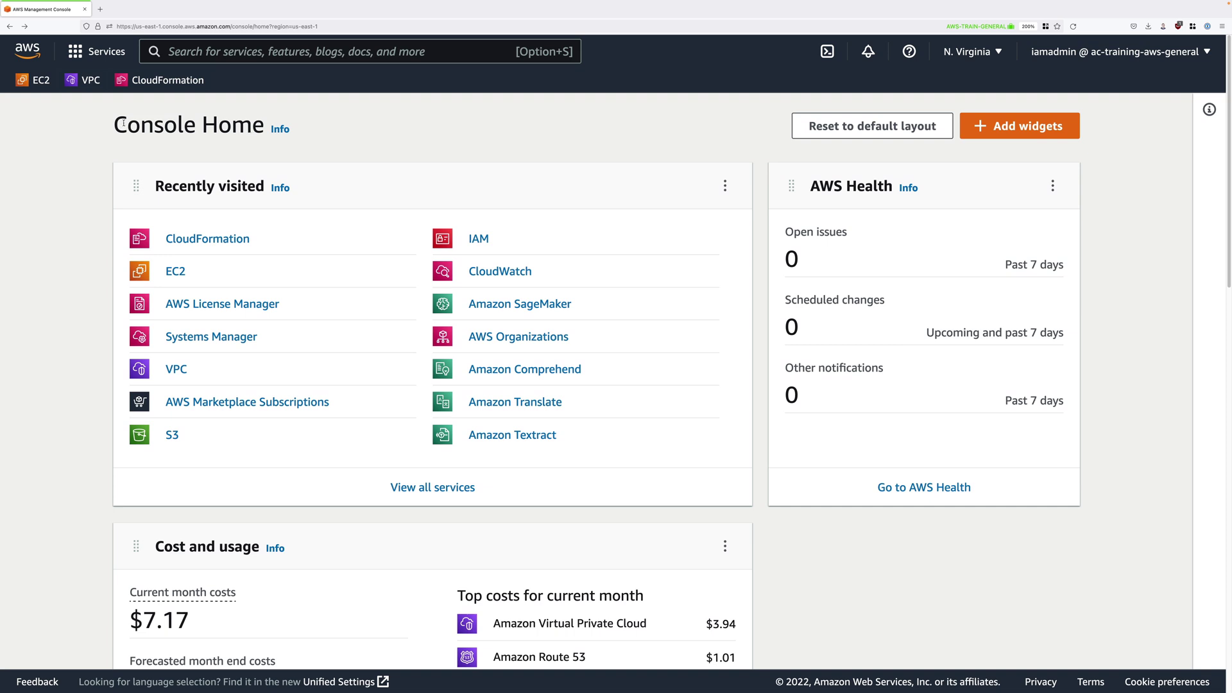
# - Create the RSA key pair 'infra' in .pem format under EC2 Key Pairs, then return home
pyautogui.click(40, 80)
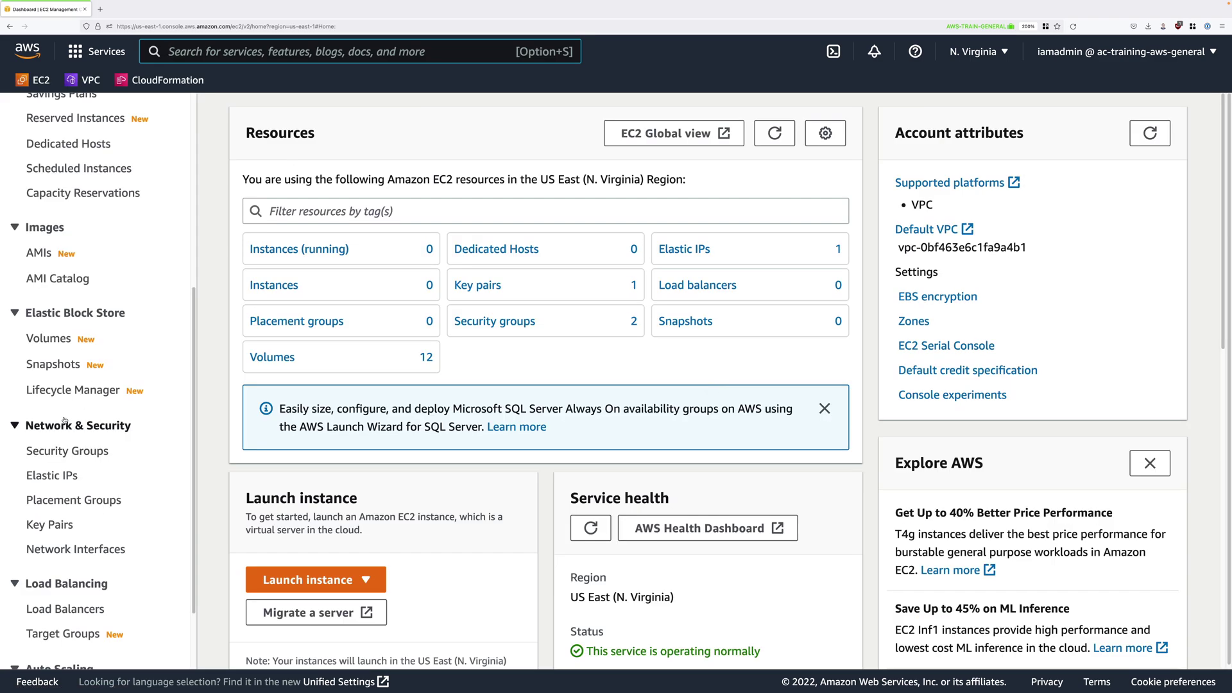
pyautogui.click(64, 526)
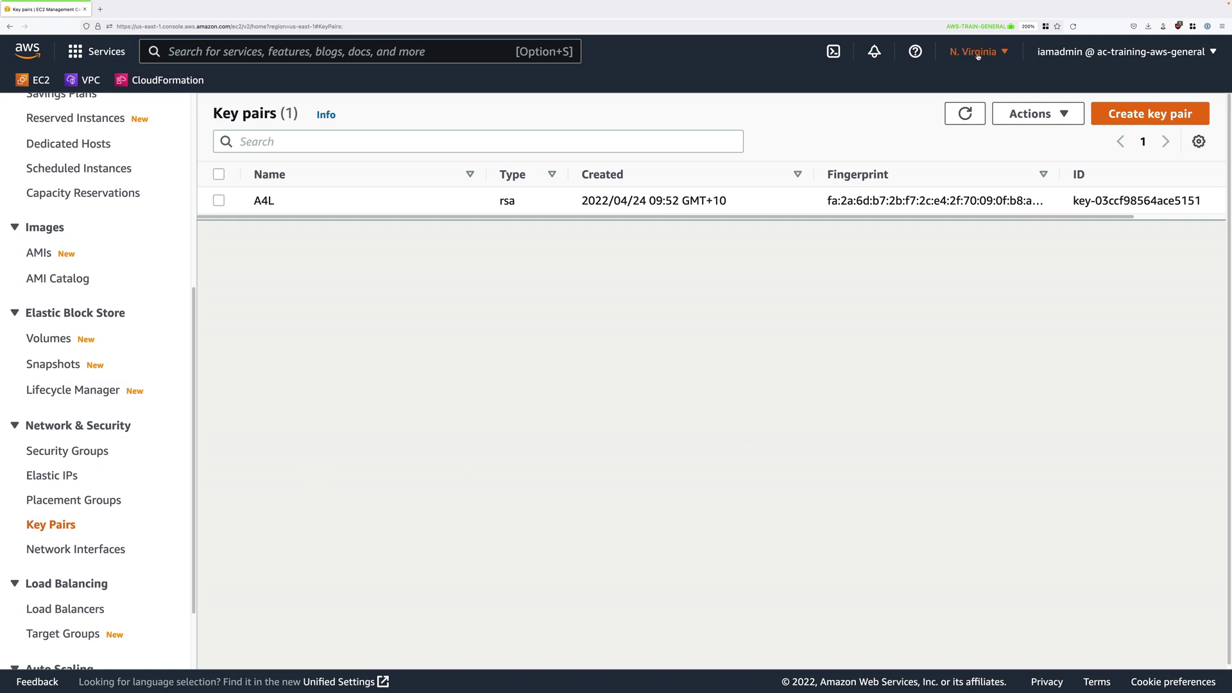
pyautogui.click(1137, 116)
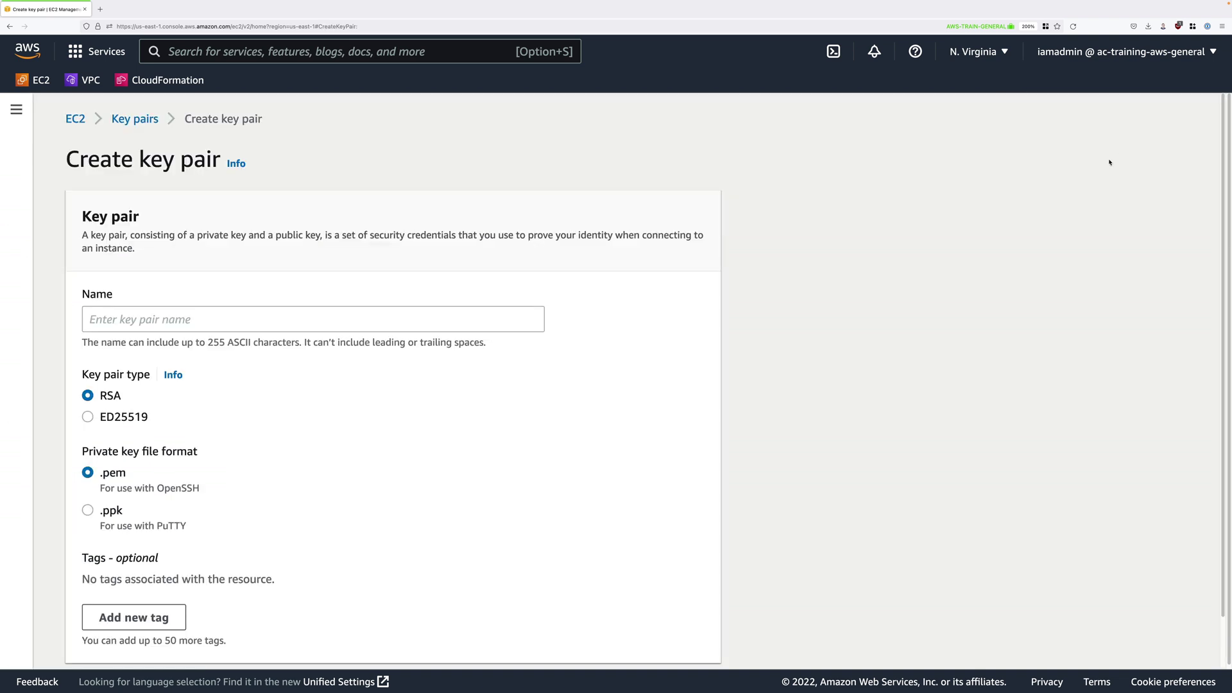
pyautogui.click(233, 318)
pyautogui.write('infra')
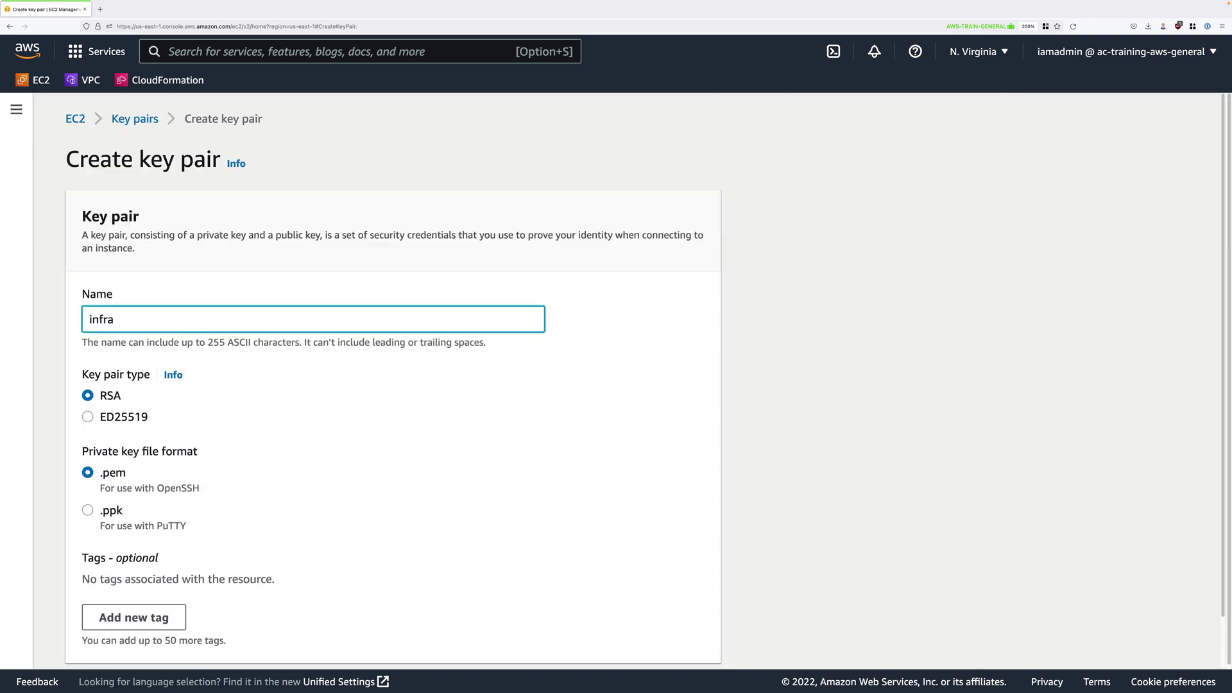
pyautogui.doubleClick(114, 473)
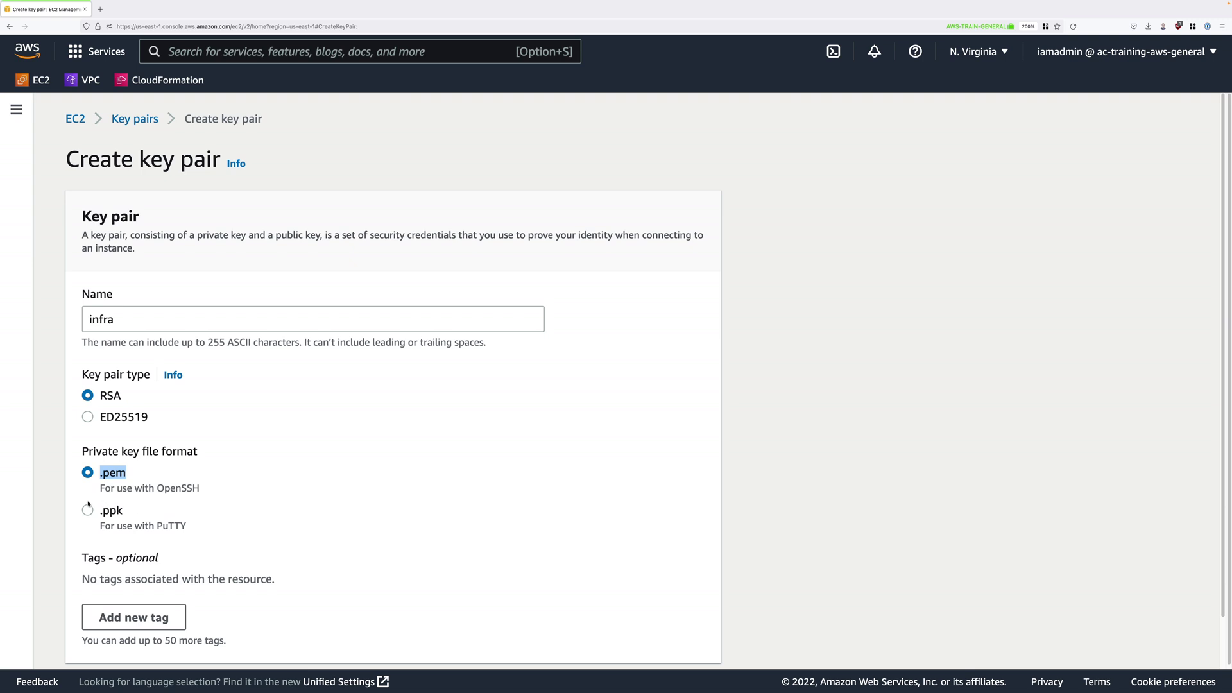
pyautogui.scroll(-2, 201, 491)
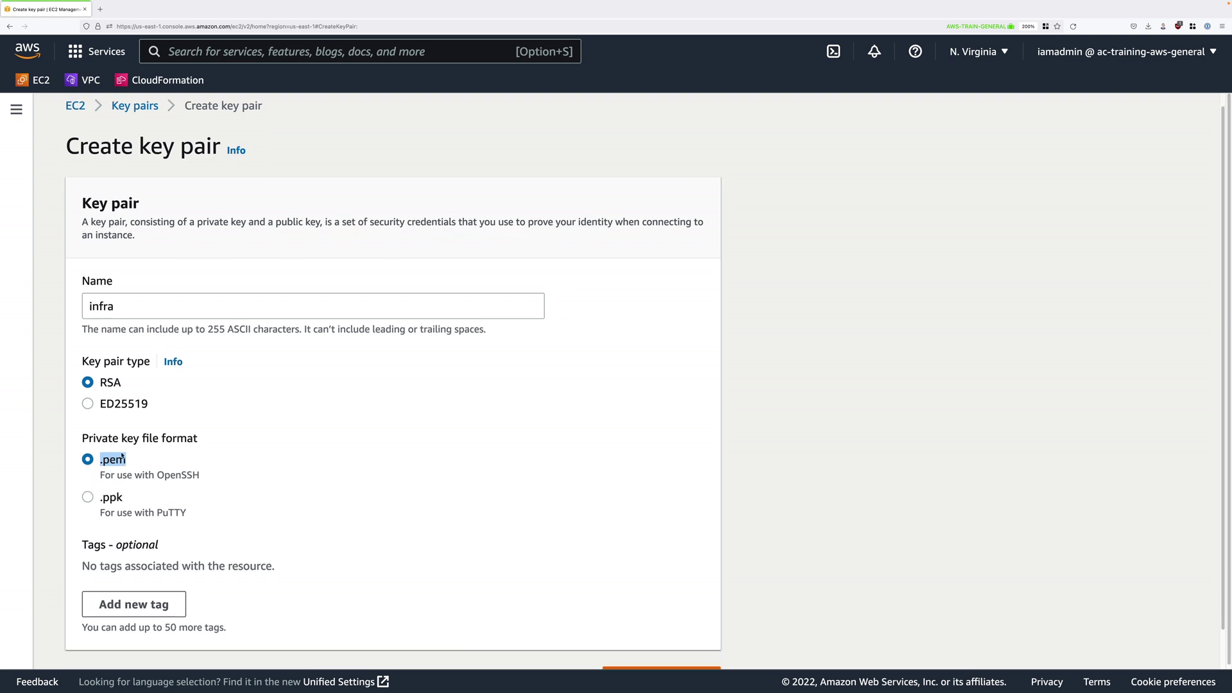
pyautogui.scroll(-2, 385, 482)
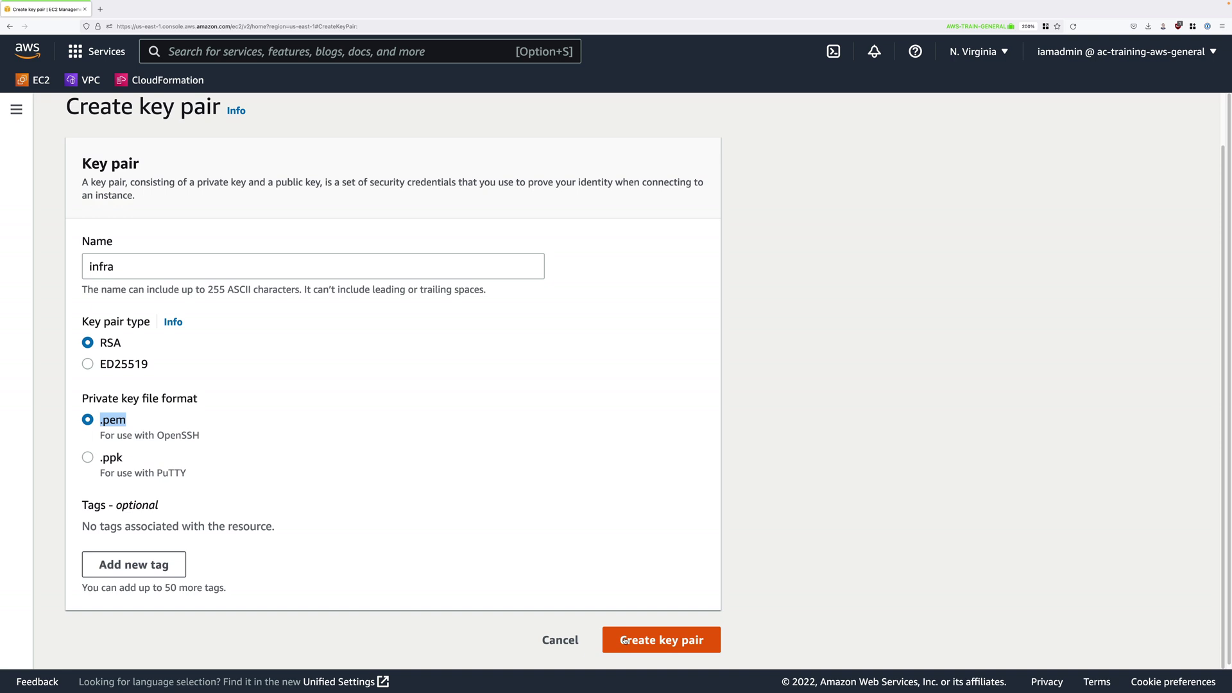
pyautogui.click(623, 641)
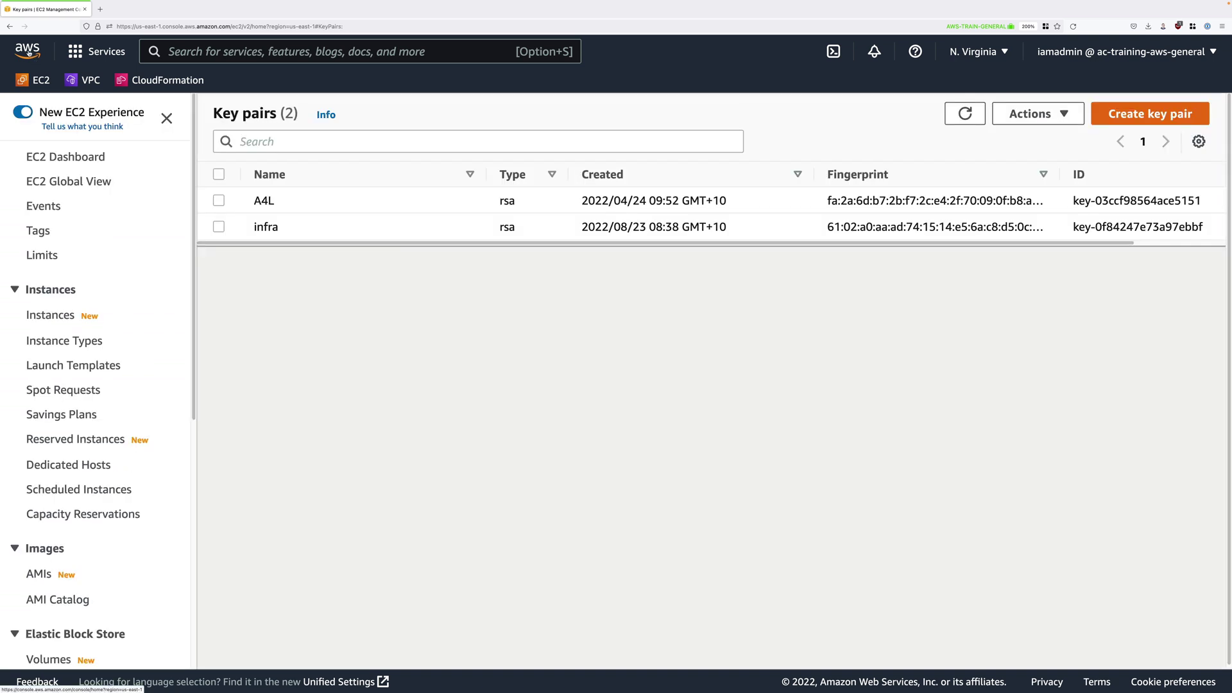
pyautogui.click(27, 51)
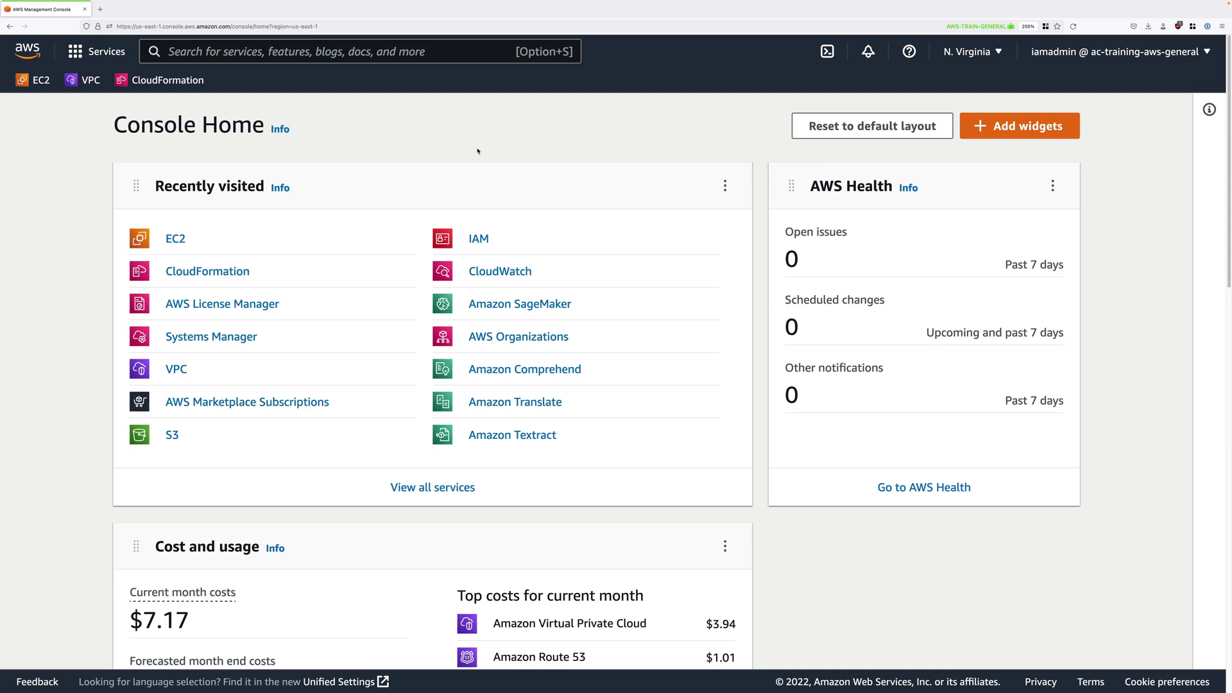
# - Load the S2SVPN quick-create page from the pasted link and choose key pair 'infra'
pyautogui.hotkey('ctrl', 'l')
pyautogui.hotkey('ctrl', 'v')
pyautogui.press('Return')
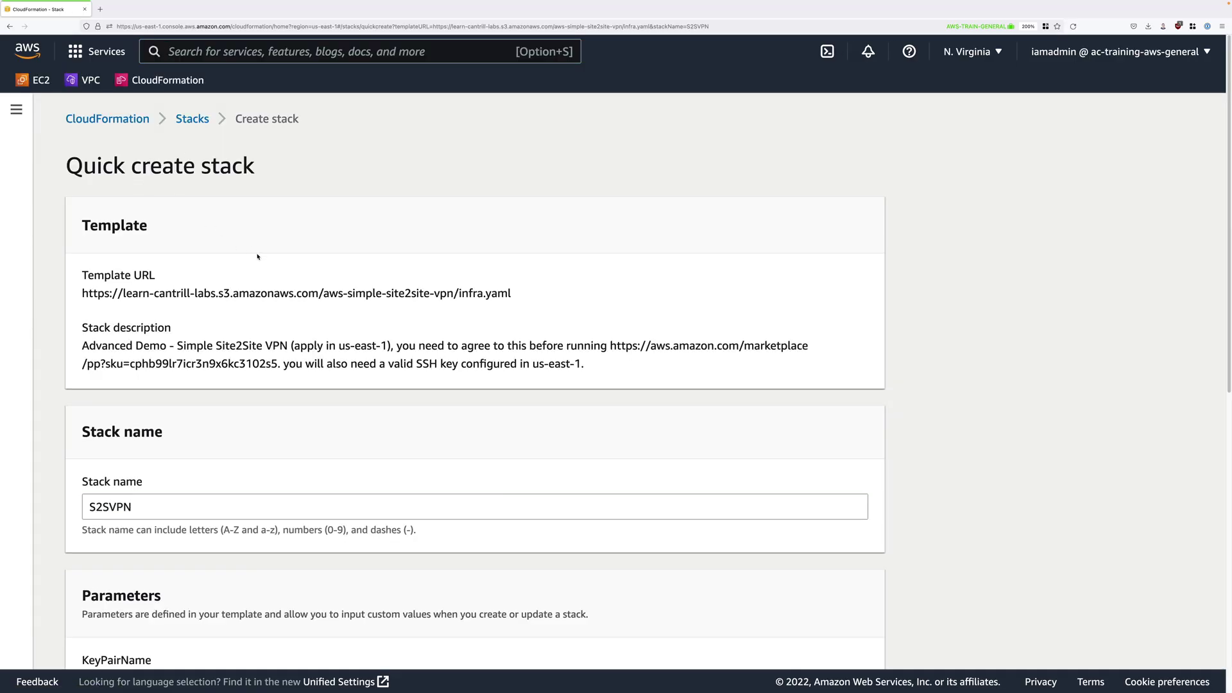
pyautogui.scroll(-2, 292, 296)
pyautogui.scroll(-3, 311, 315)
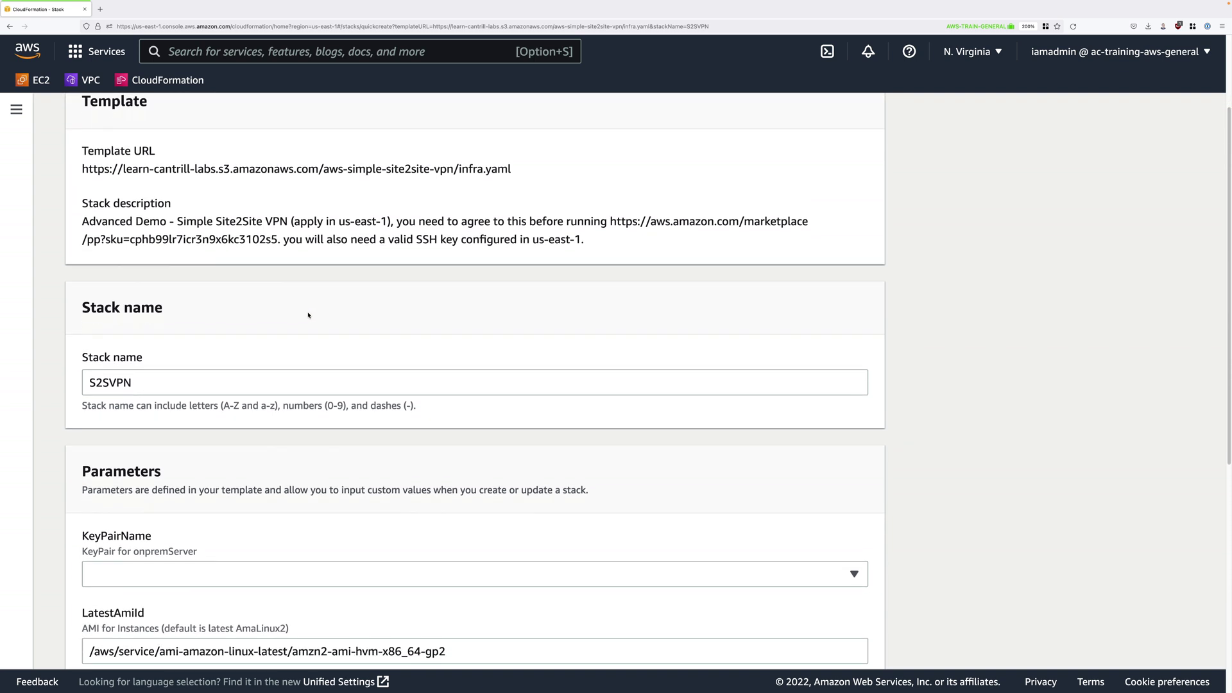
pyautogui.scroll(-3, 242, 288)
pyautogui.scroll(-3, 193, 280)
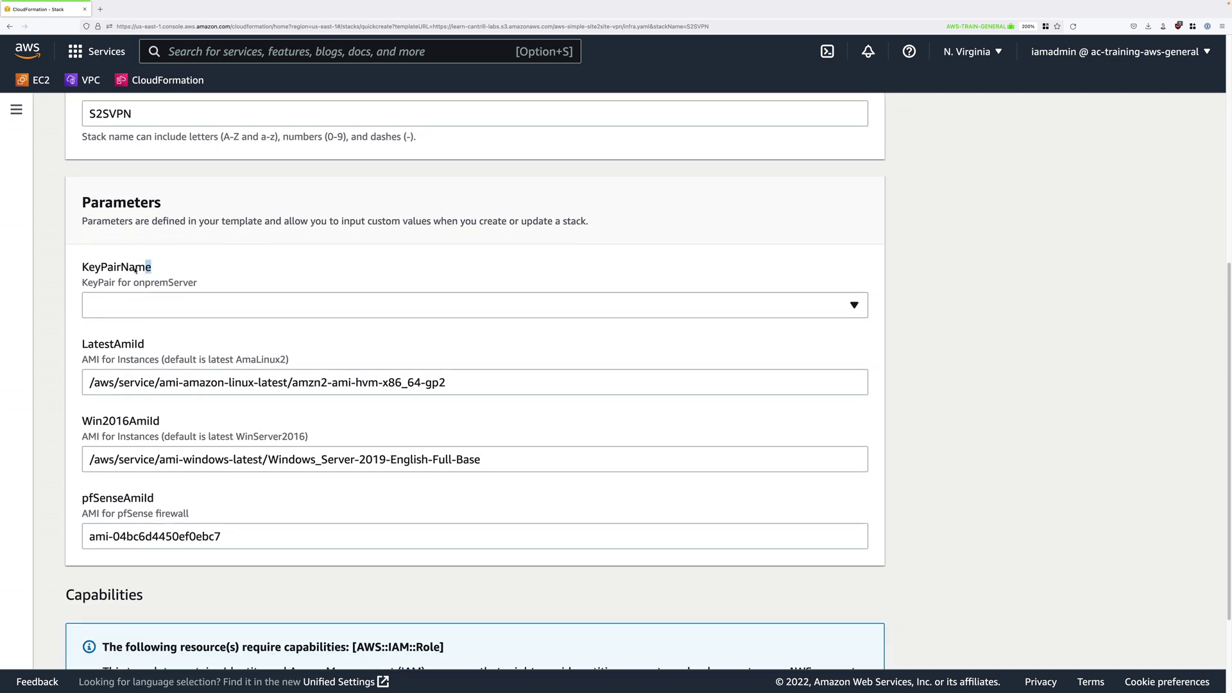
pyautogui.moveTo(152, 267); pyautogui.dragTo(81, 267)
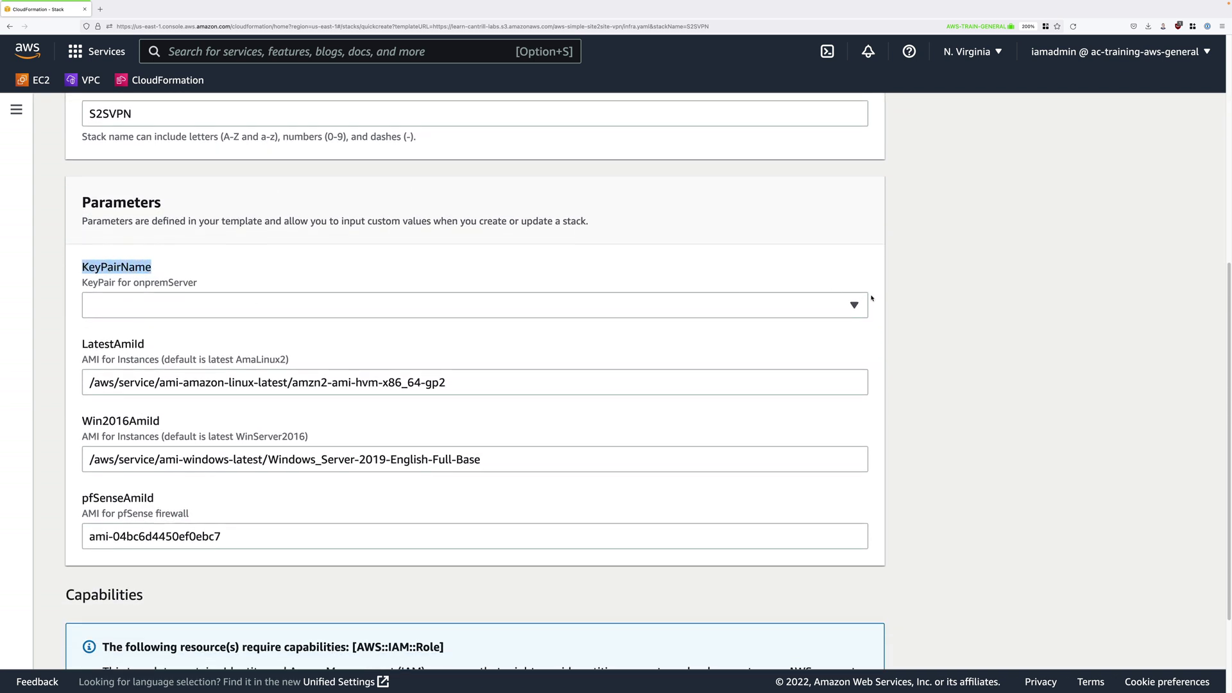
pyautogui.click(853, 305)
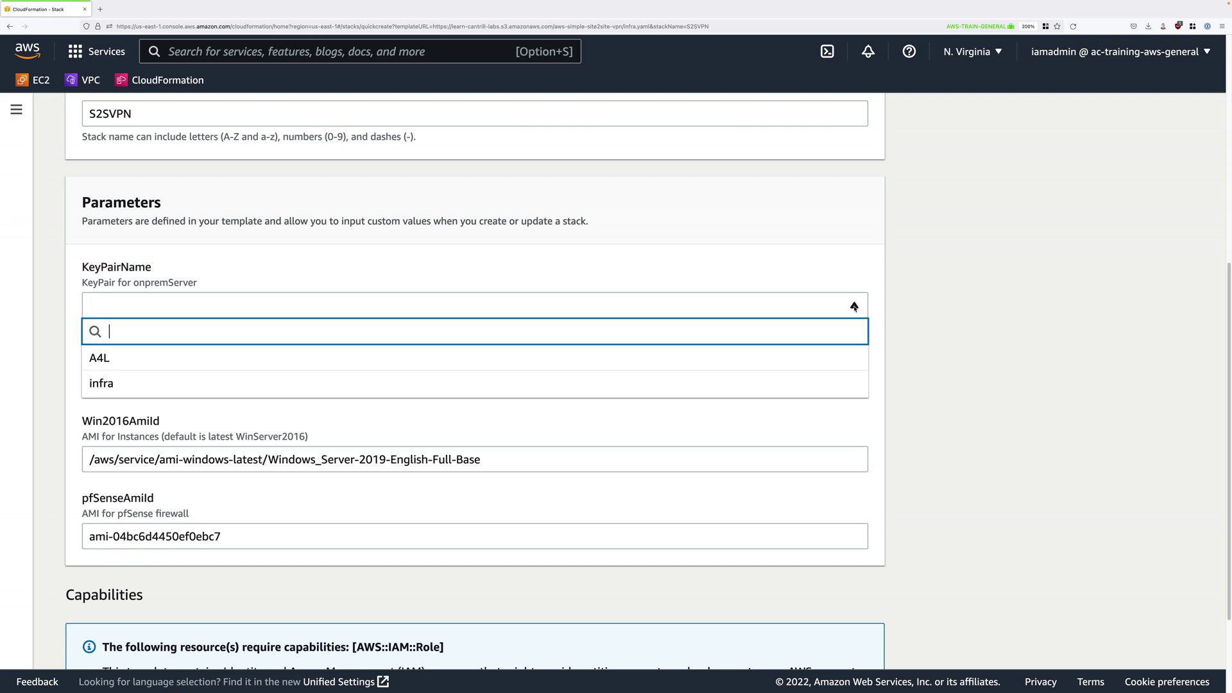
pyautogui.click(91, 383)
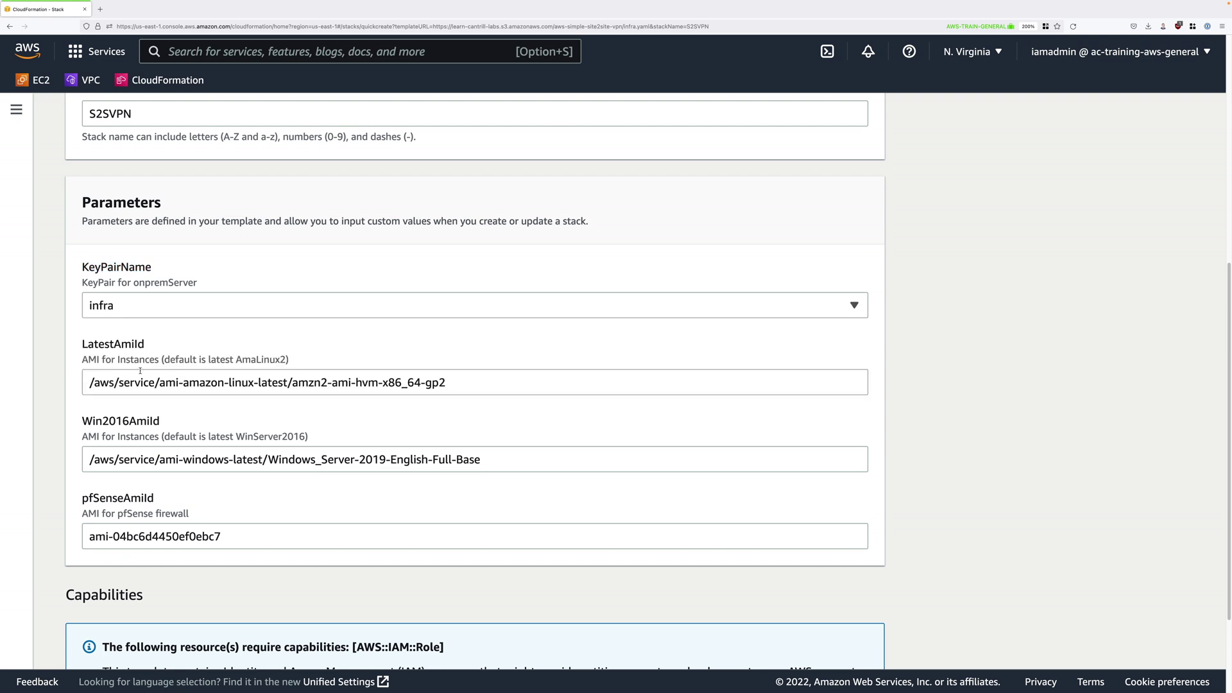
pyautogui.scroll(3, 609, 238)
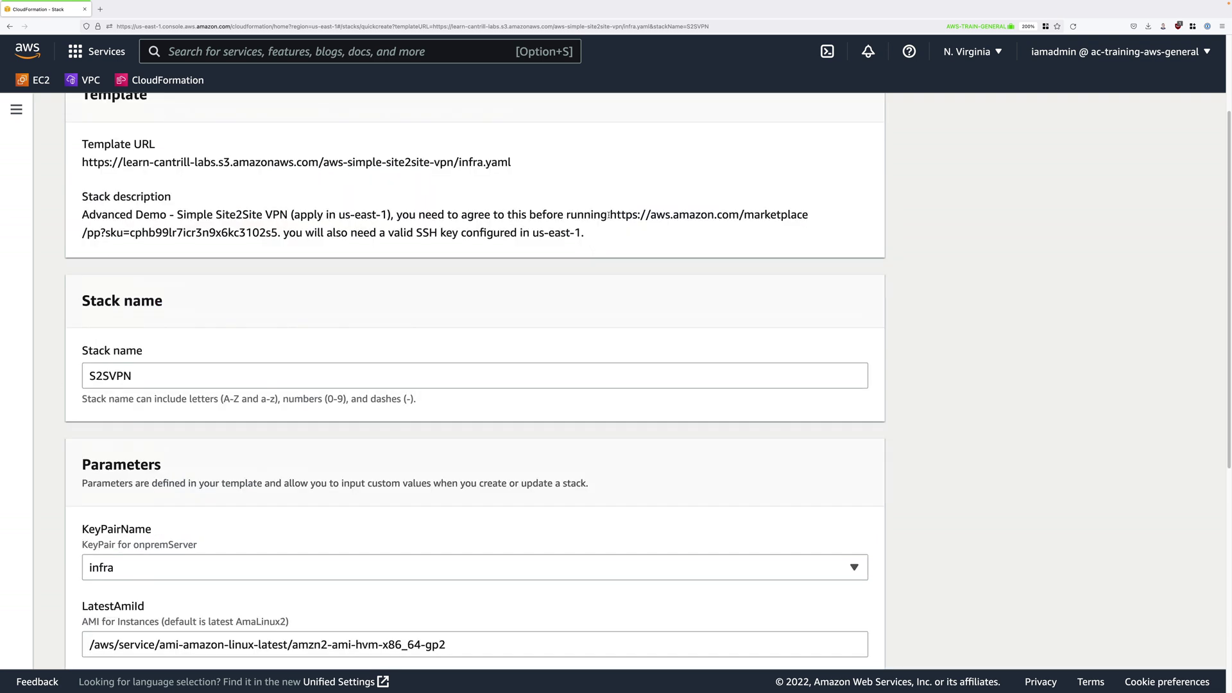
pyautogui.moveTo(611, 214); pyautogui.dragTo(278, 232)
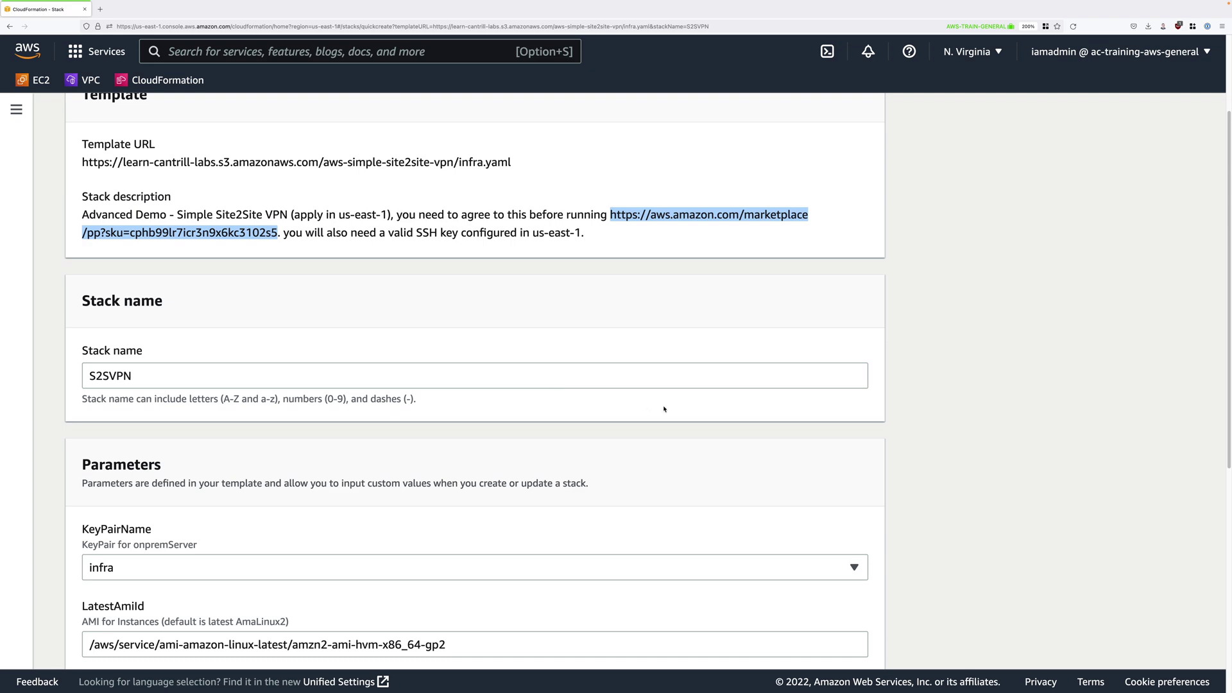
pyautogui.scroll(-5, 672, 412)
pyautogui.scroll(-2, 869, 486)
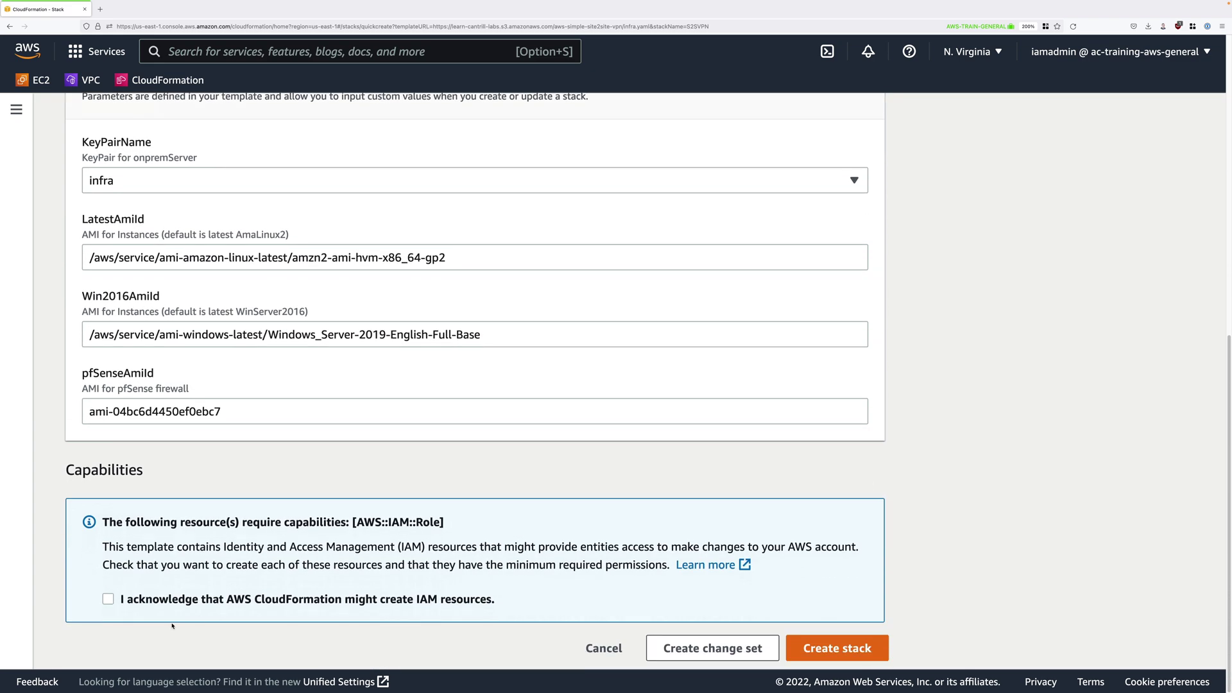
# - Tick the IAM resources acknowledgement and submit creation of the S2SVPN stack
pyautogui.click(109, 598)
pyautogui.click(825, 651)
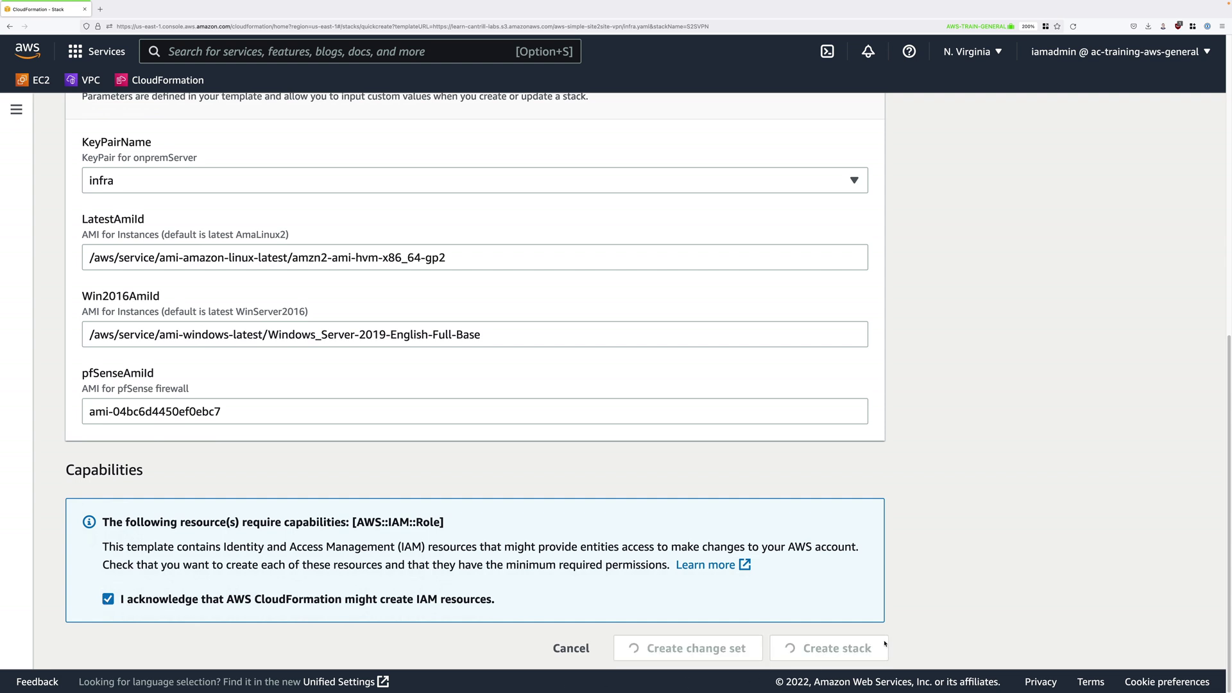